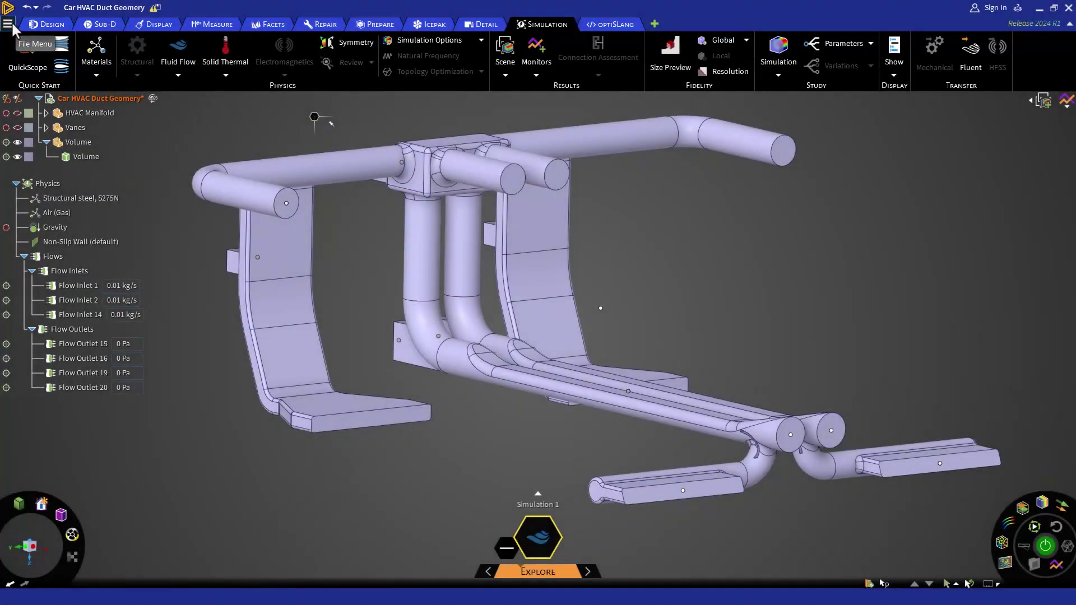
Step: In Settings > Advanced > Beta Options, enable 'Local Fidelity for fluid simulations in Explore'
click(12, 26)
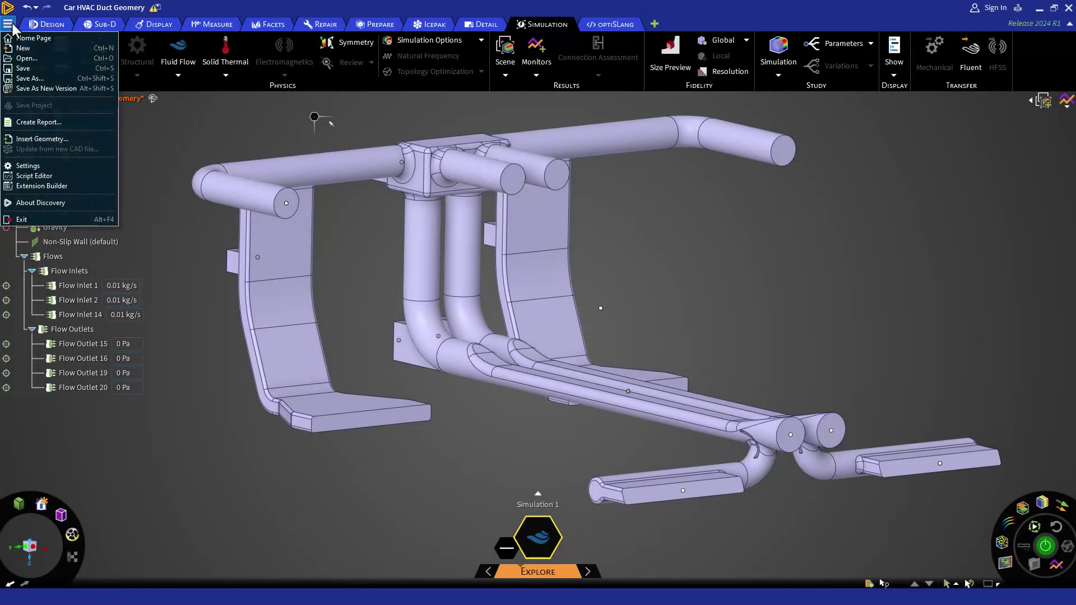
click(73, 168)
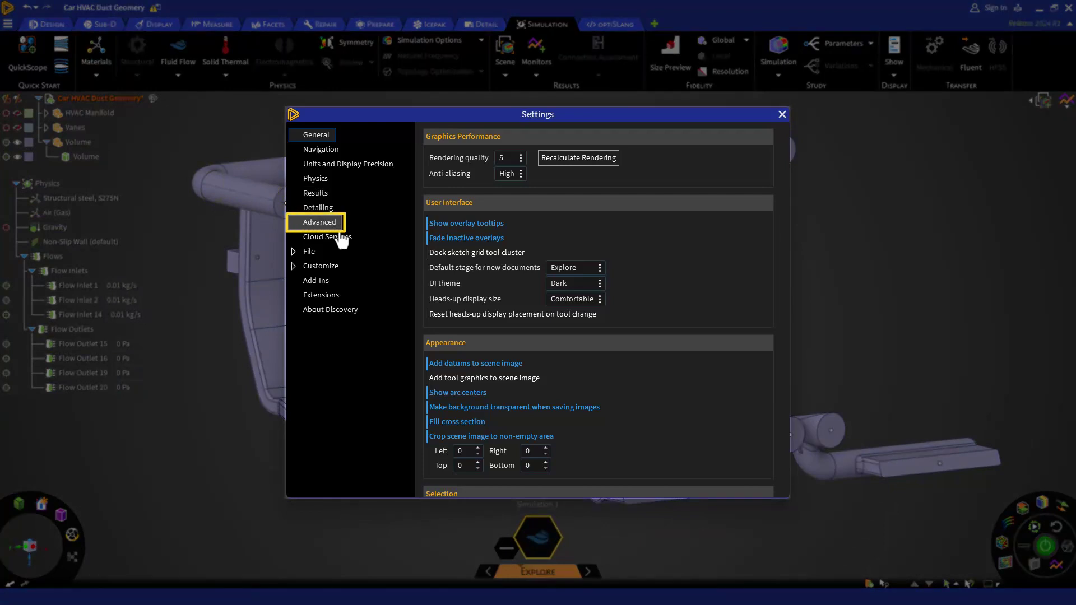
click(337, 227)
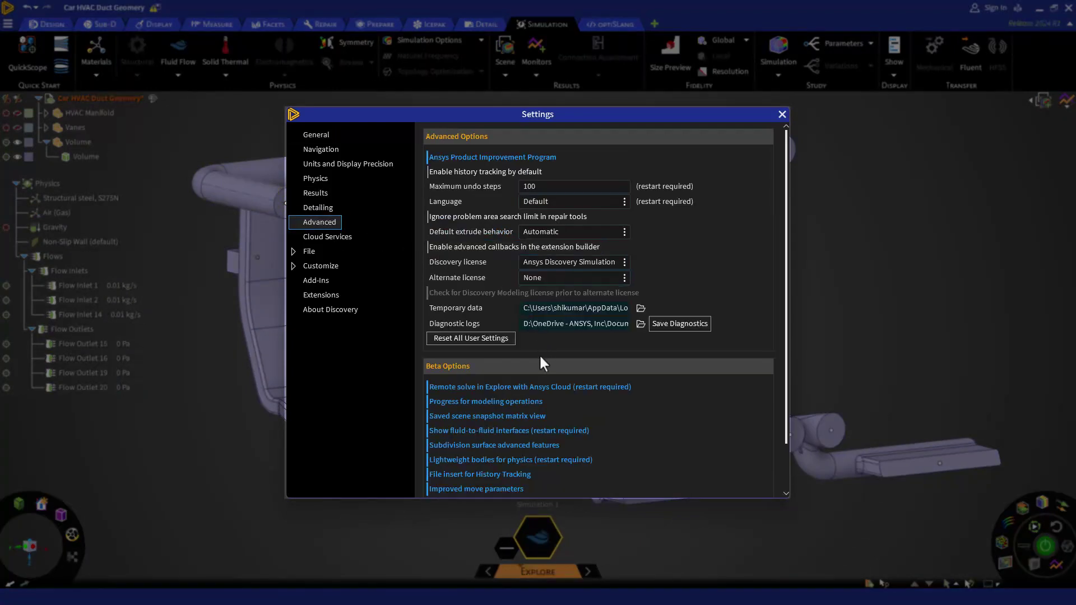
scroll(523, 366, down, 2)
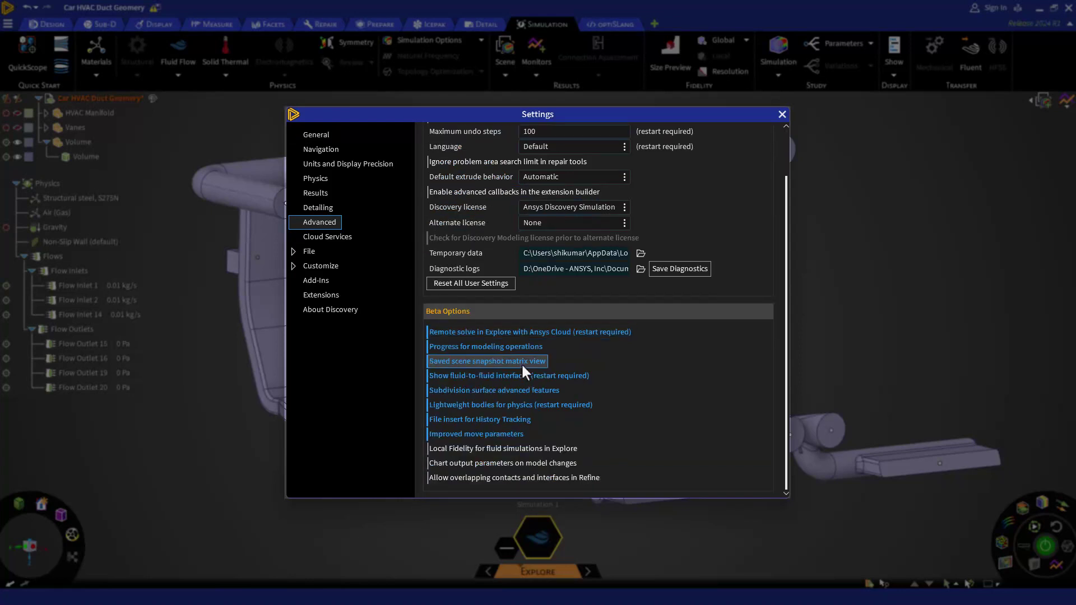
click(577, 449)
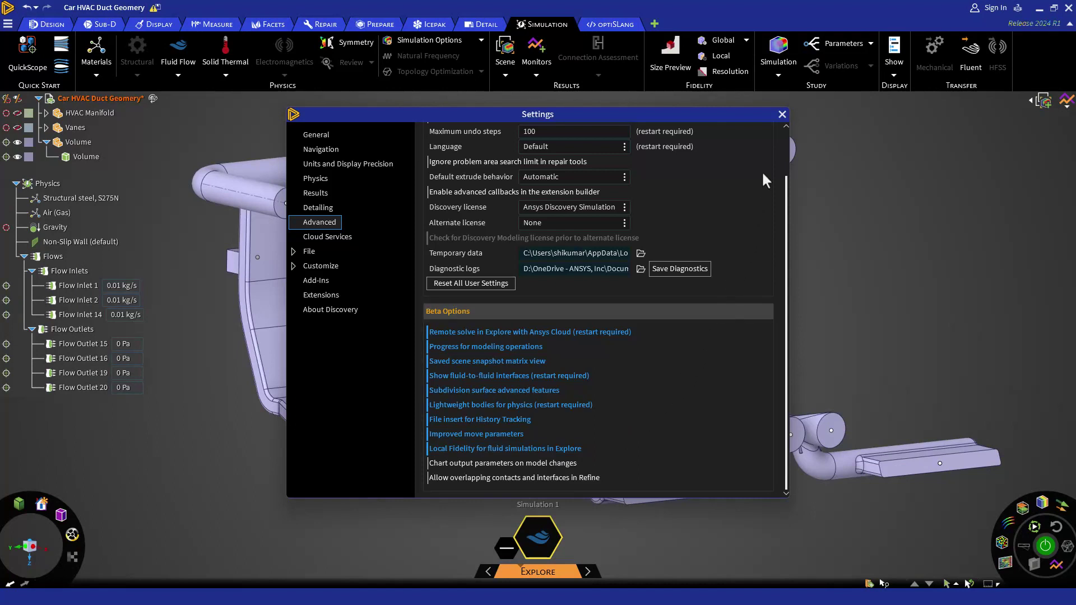
Step: Close the Settings dialog to return to the HVAC duct model
click(781, 115)
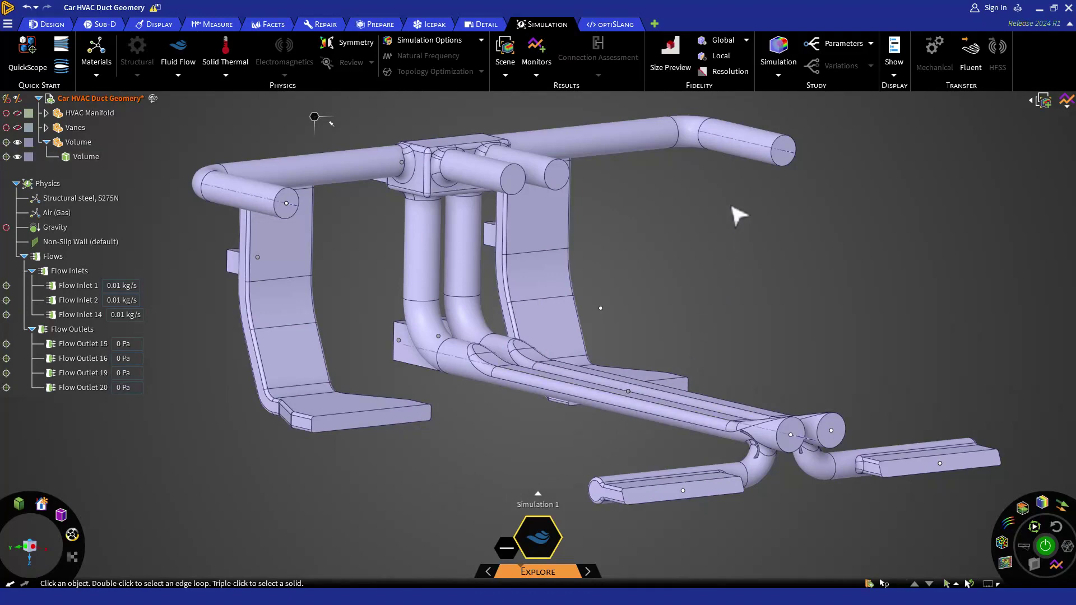
Step: Start a Local fidelity setting and pick the first vane's side, end and top faces
scroll(768, 423, up, 5)
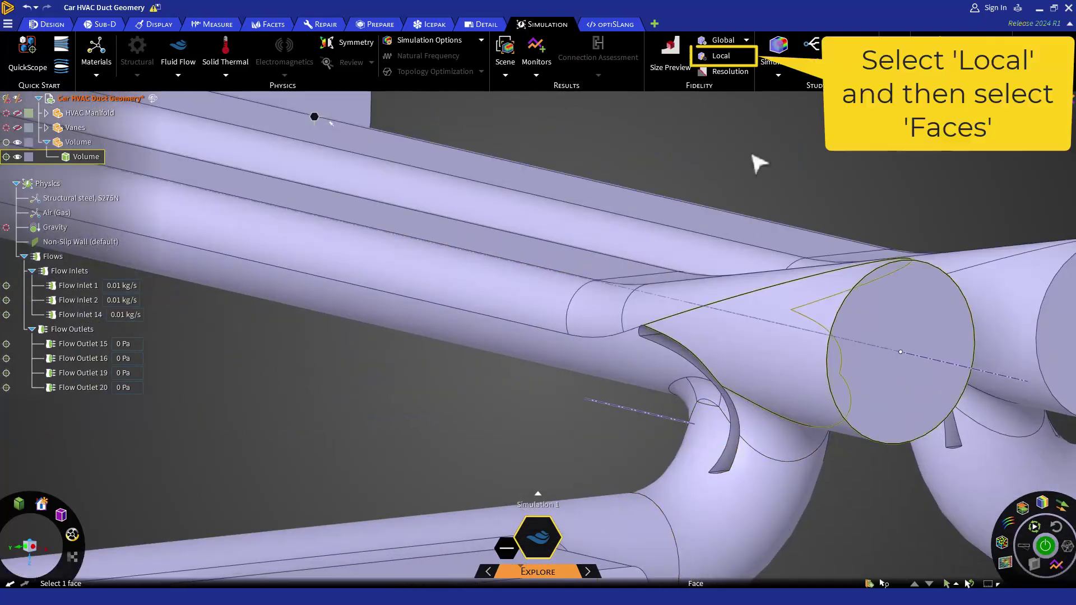
click(723, 56)
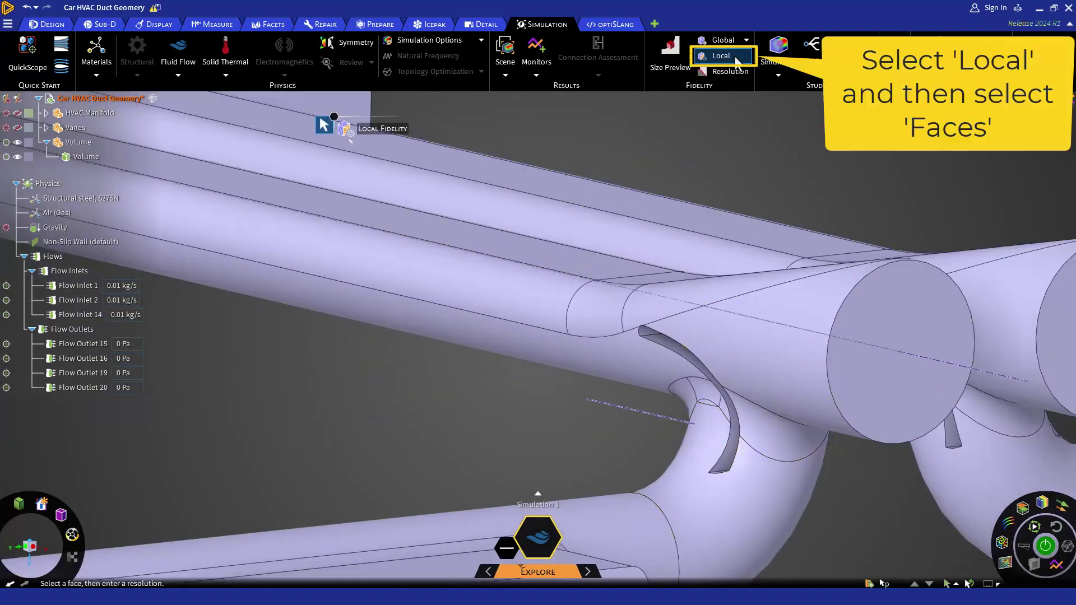
scroll(723, 413, up, 3)
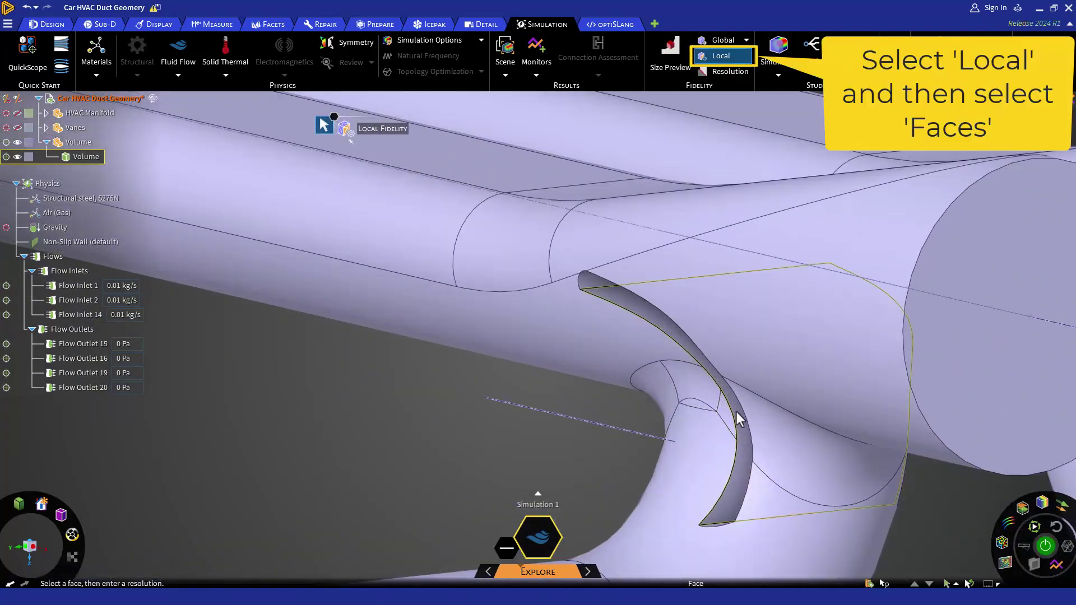
click(739, 419)
middle_drag(752, 423, 833, 413)
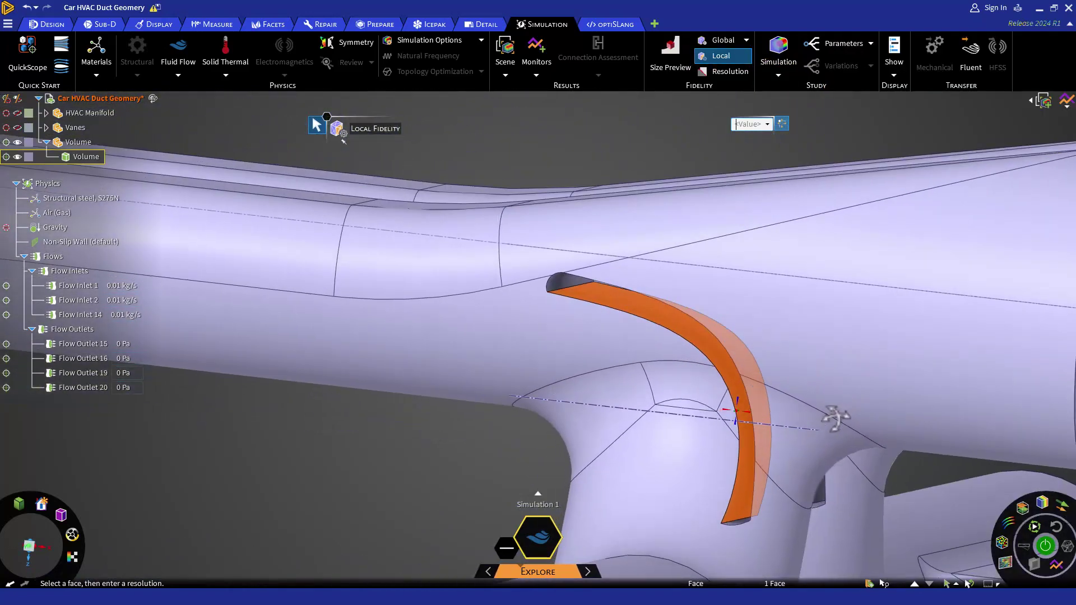
ctrl+click(569, 290)
middle_drag(569, 291, 778, 338)
ctrl+click(667, 308)
scroll(720, 479, down, 5)
ctrl+click(778, 339)
Step: Bring both vanes into view and enter 1mm as the local fidelity value
scroll(727, 316, up, 5)
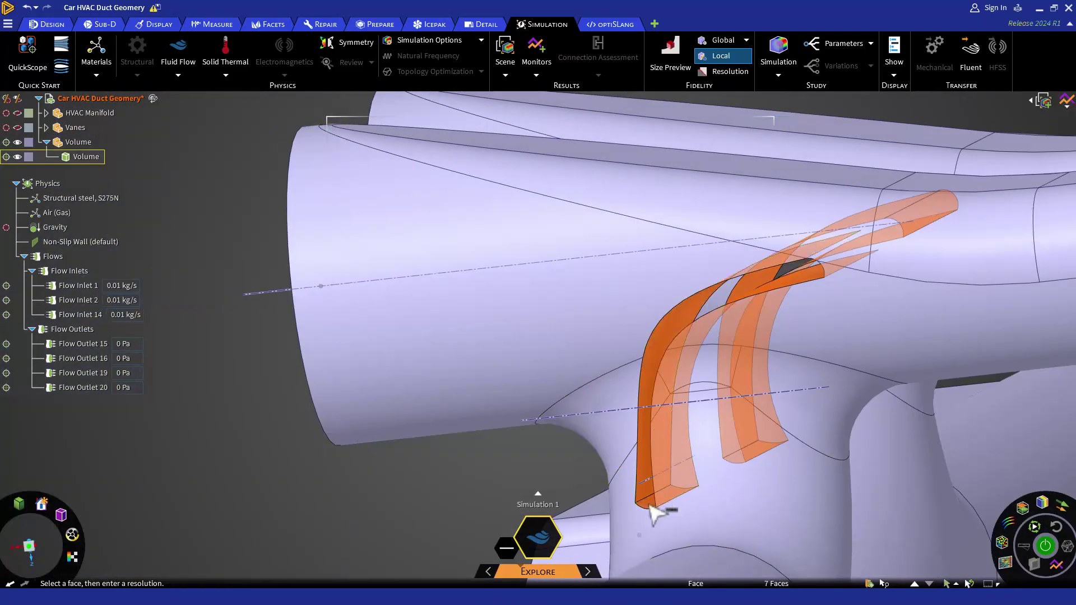
middle_drag(659, 504, 815, 276)
scroll(896, 280, up, 3)
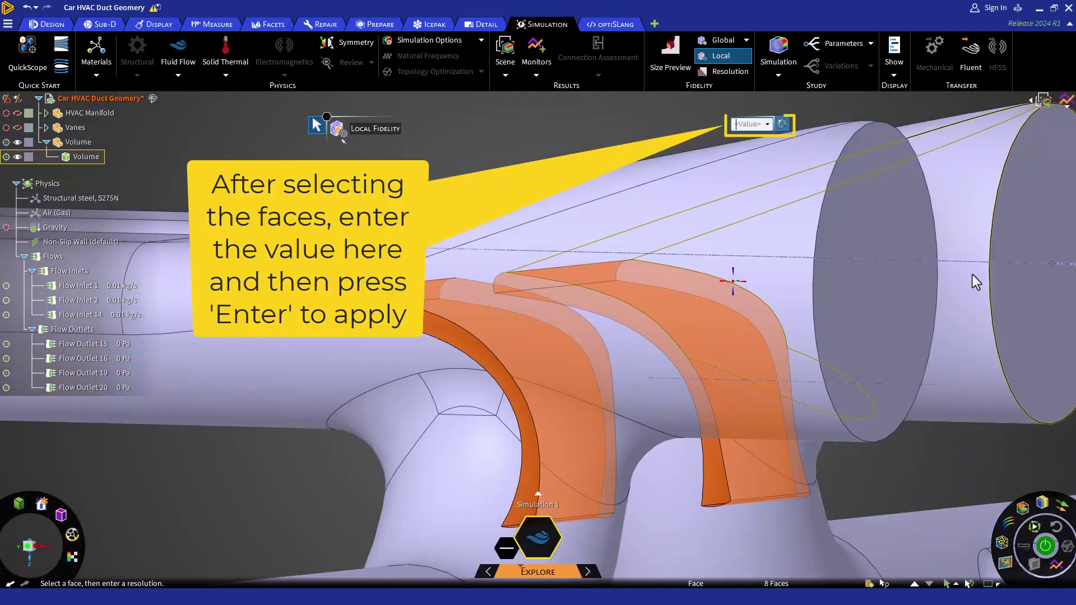
middle_drag(973, 281, 952, 292)
text(1mm)
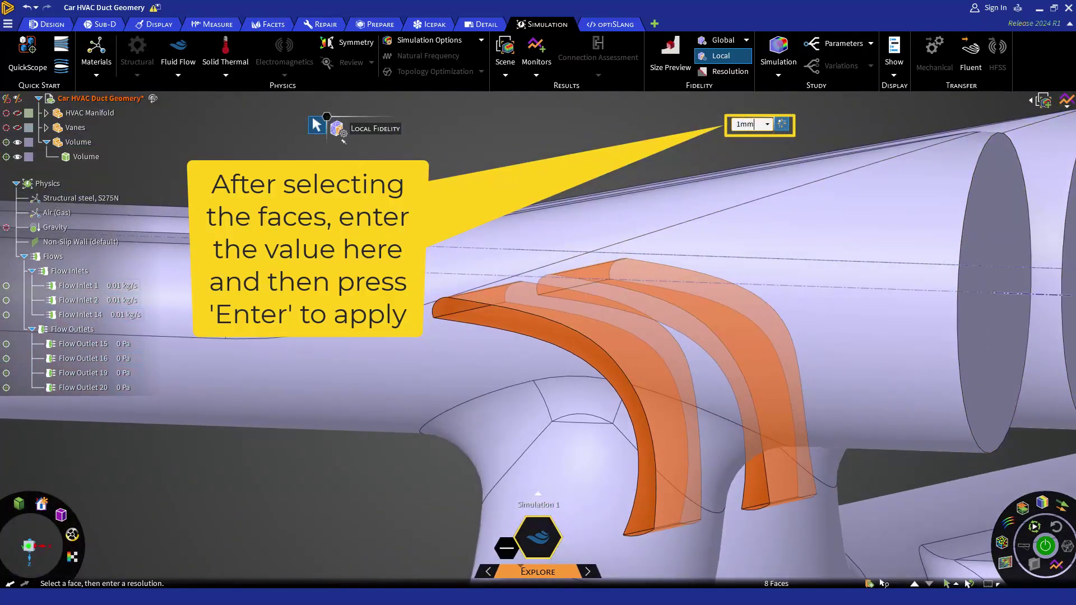
Step: Apply the 1 mm vane fidelity, then select the outlet faces and the lower flat face
key(Return)
scroll(782, 428, down, 5)
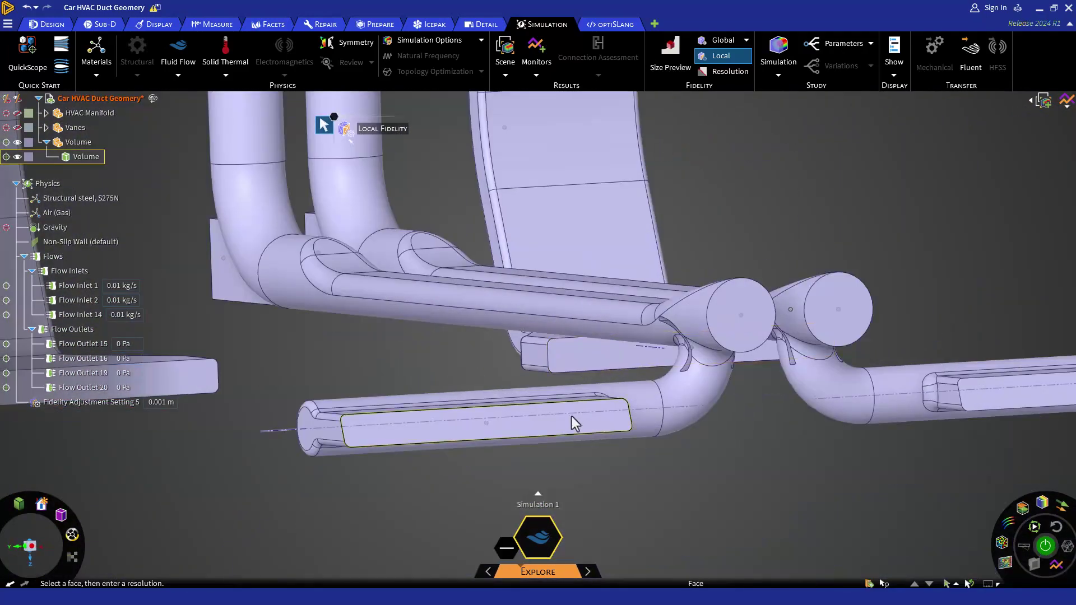
ctrl+click(448, 432)
ctrl+click(740, 312)
middle_drag(817, 336, 778, 475)
ctrl+click(779, 474)
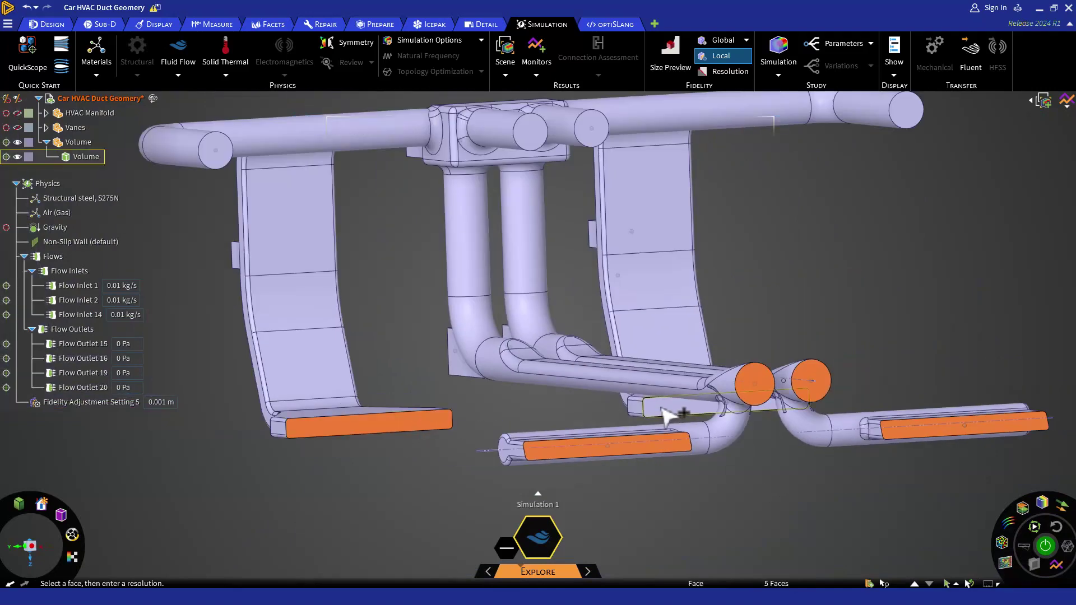
ctrl+click(667, 412)
Step: Add the top duct-end circles, three rectangular faces and two pipe-bottom faces to the selection
ctrl+click(906, 110)
ctrl+click(591, 128)
ctrl+click(531, 132)
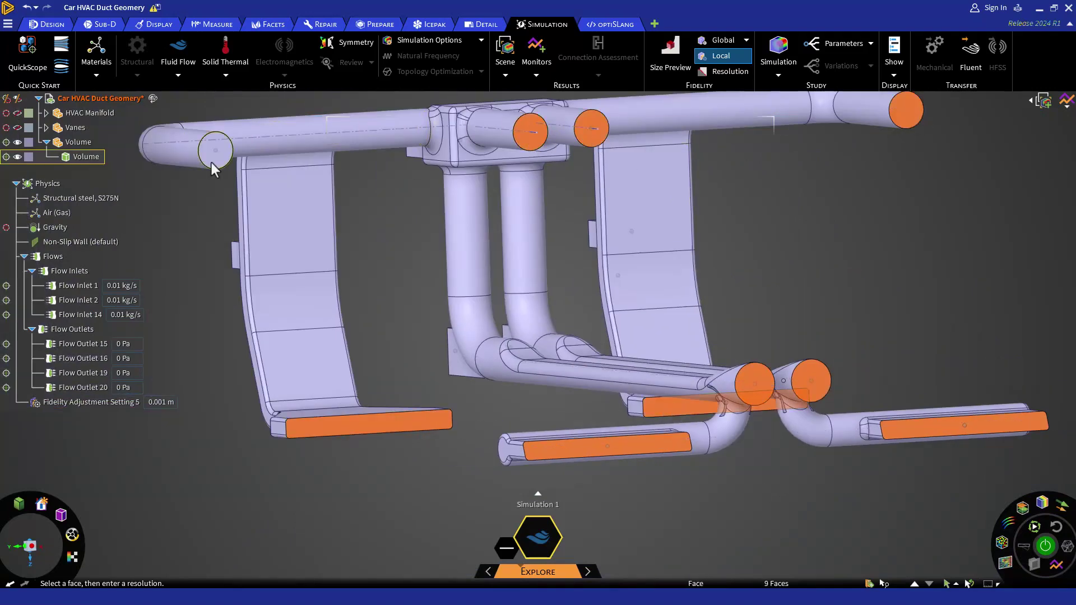
ctrl+click(216, 150)
middle_drag(211, 162, 728, 336)
ctrl+click(715, 320)
ctrl+click(524, 217)
ctrl+click(331, 324)
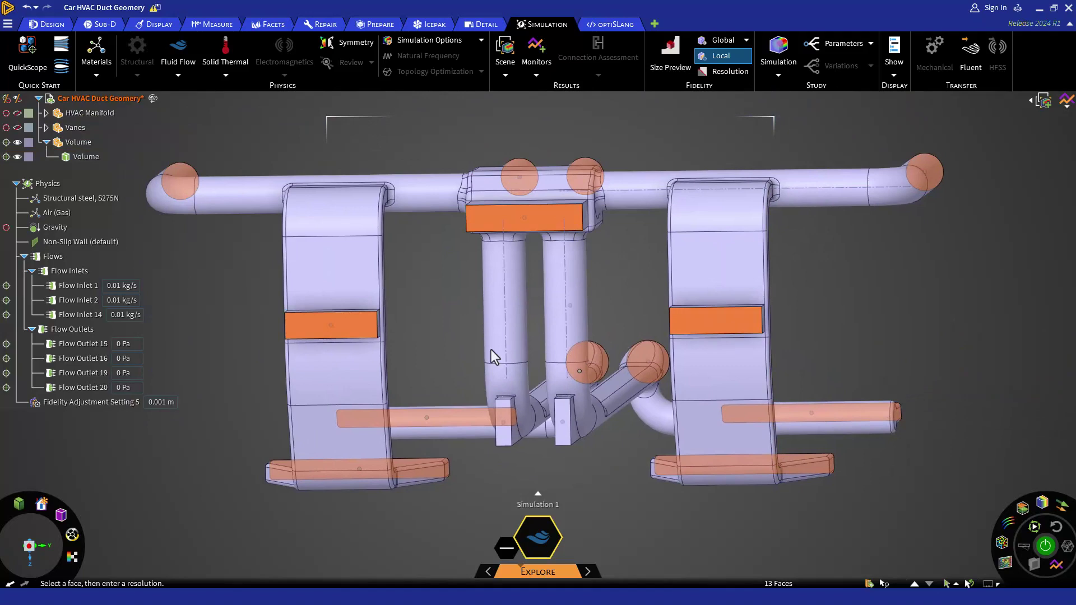
ctrl+click(504, 421)
ctrl+click(565, 423)
Step: Apply a 2 mm local fidelity to the 15 selected inlet and outlet faces
middle_drag(565, 426, 504, 308)
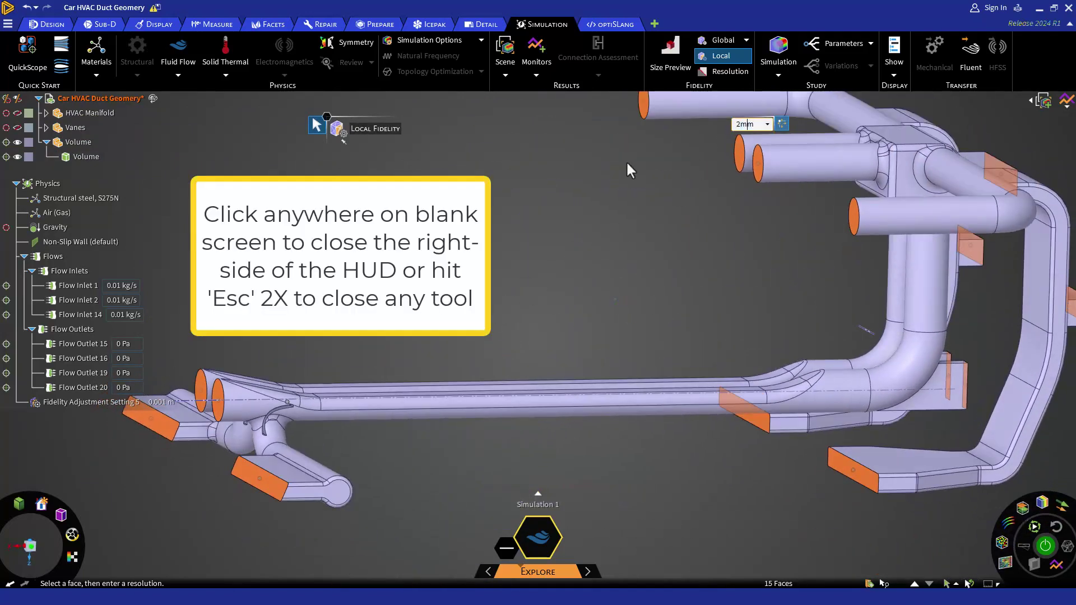
key(Return)
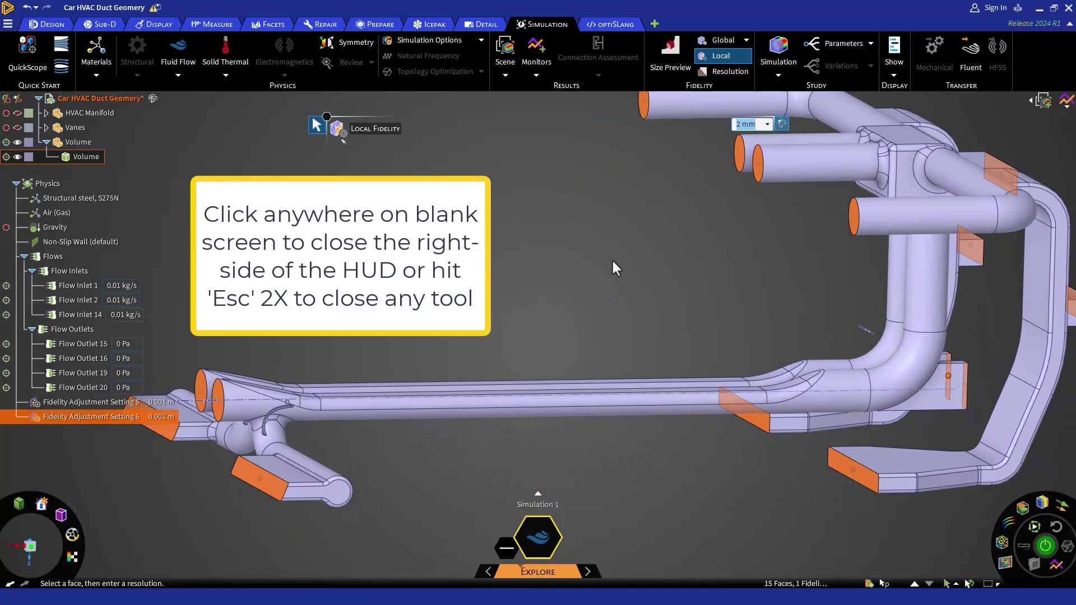
click(594, 260)
middle_drag(483, 322, 596, 311)
scroll(595, 311, down, 2)
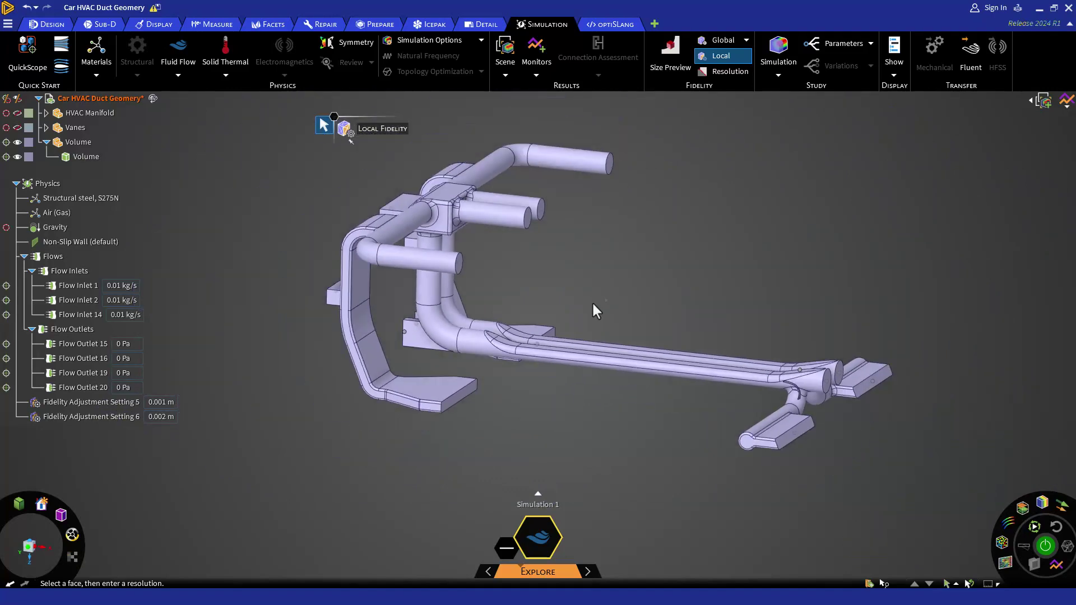
scroll(525, 147, up, 1)
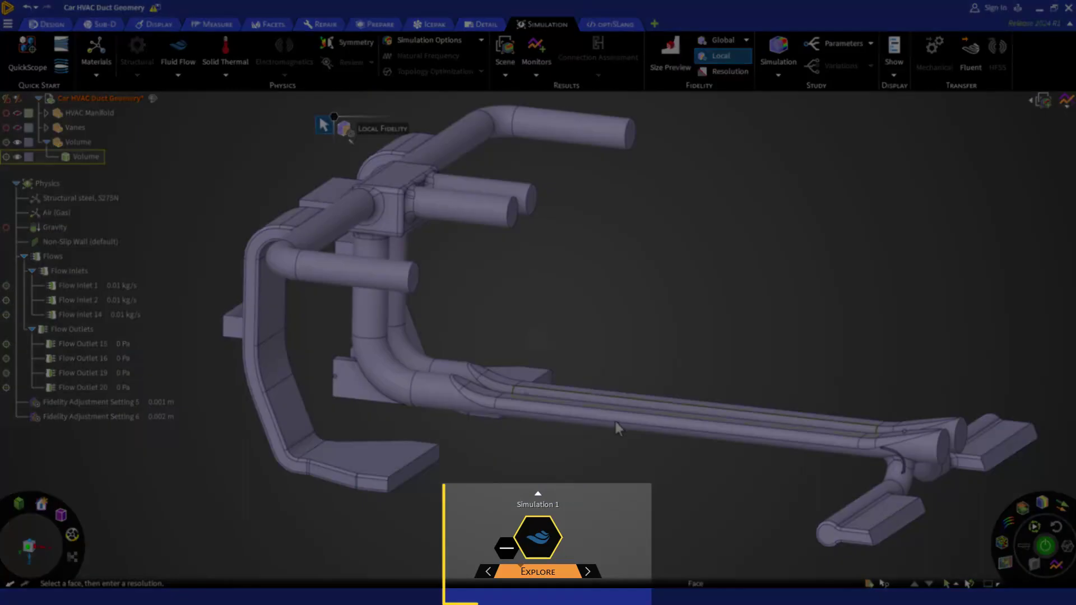
mouse_move(561, 574)
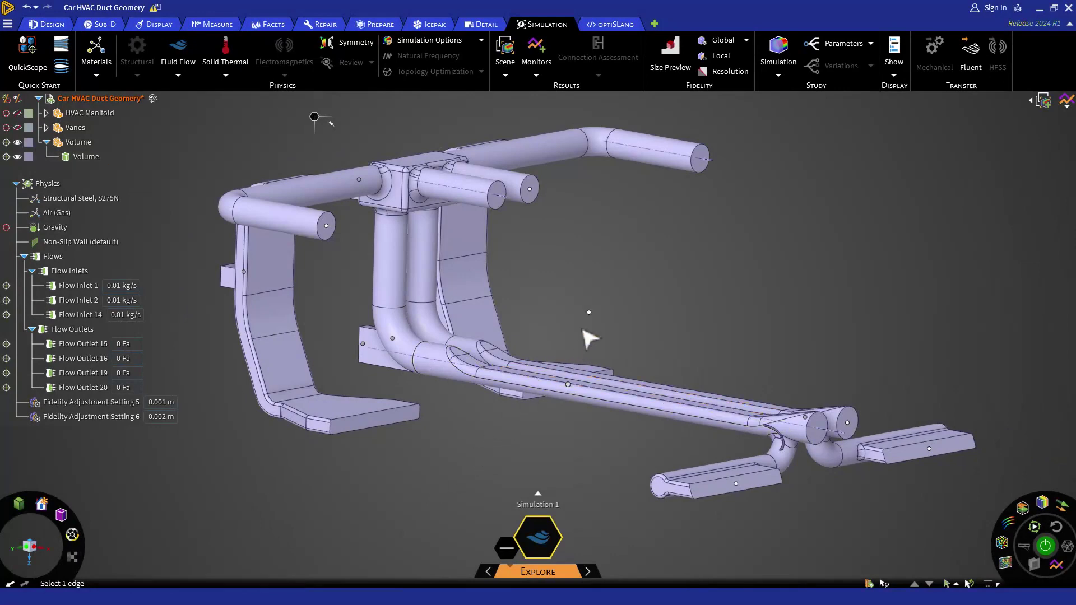
click(667, 69)
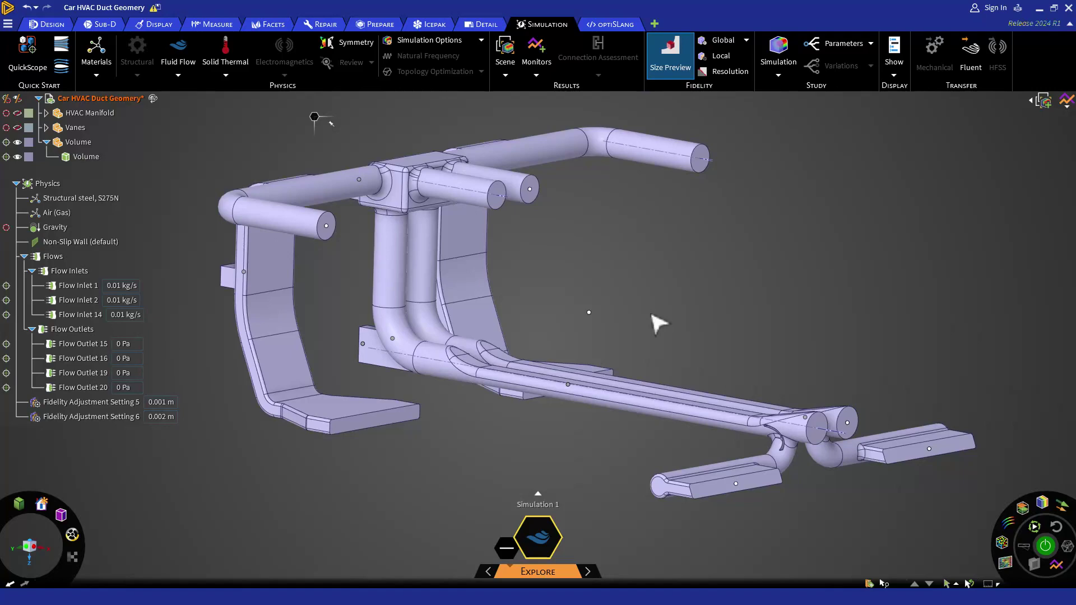
scroll(791, 449, up, 5)
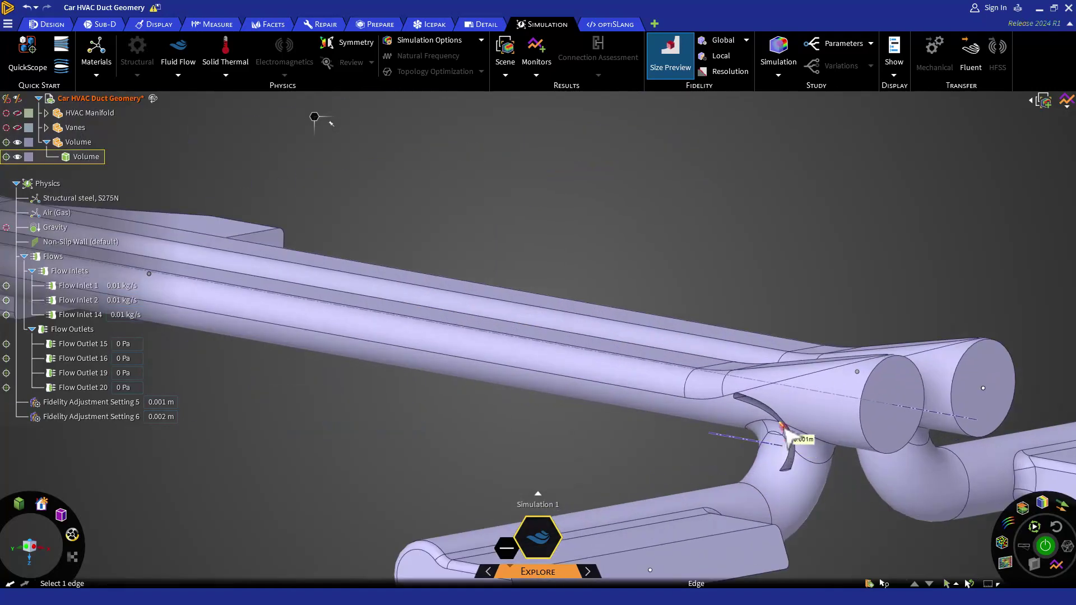
scroll(787, 435, up, 5)
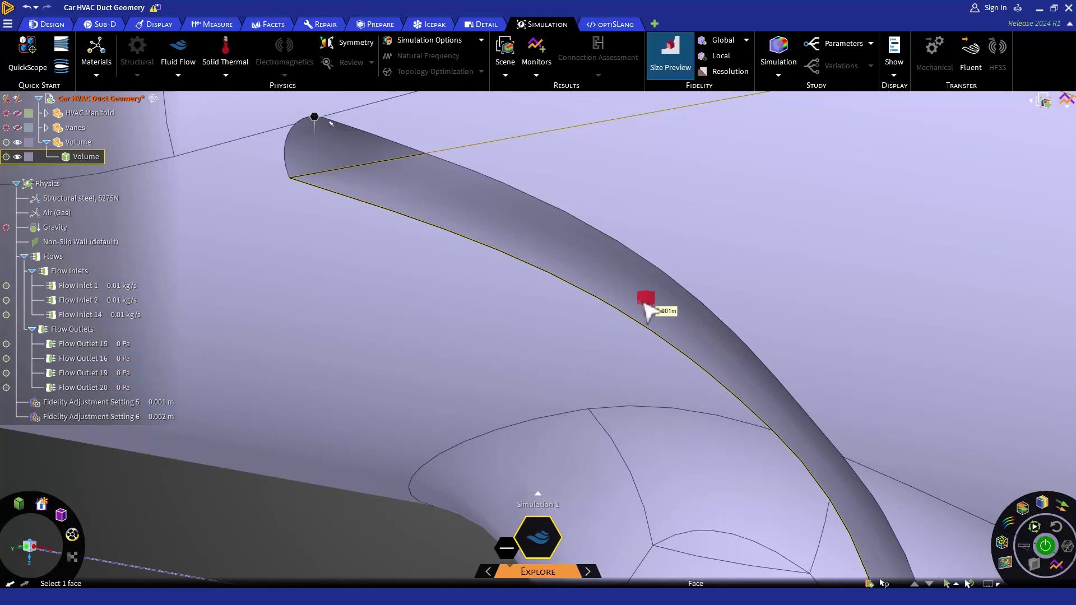
scroll(632, 408, down, 2)
scroll(630, 404, down, 5)
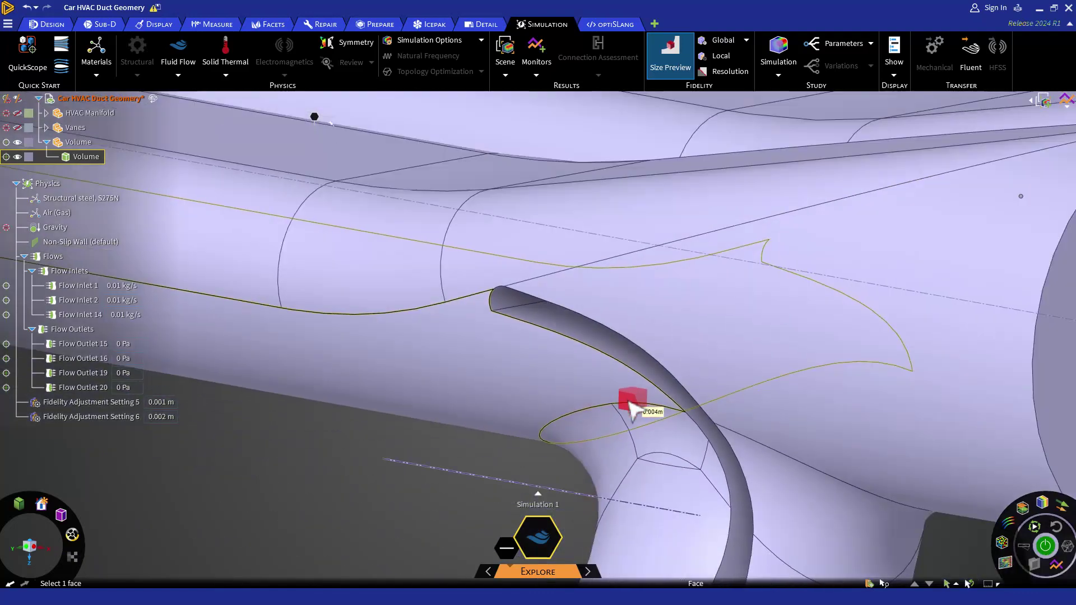
scroll(739, 415, up, 3)
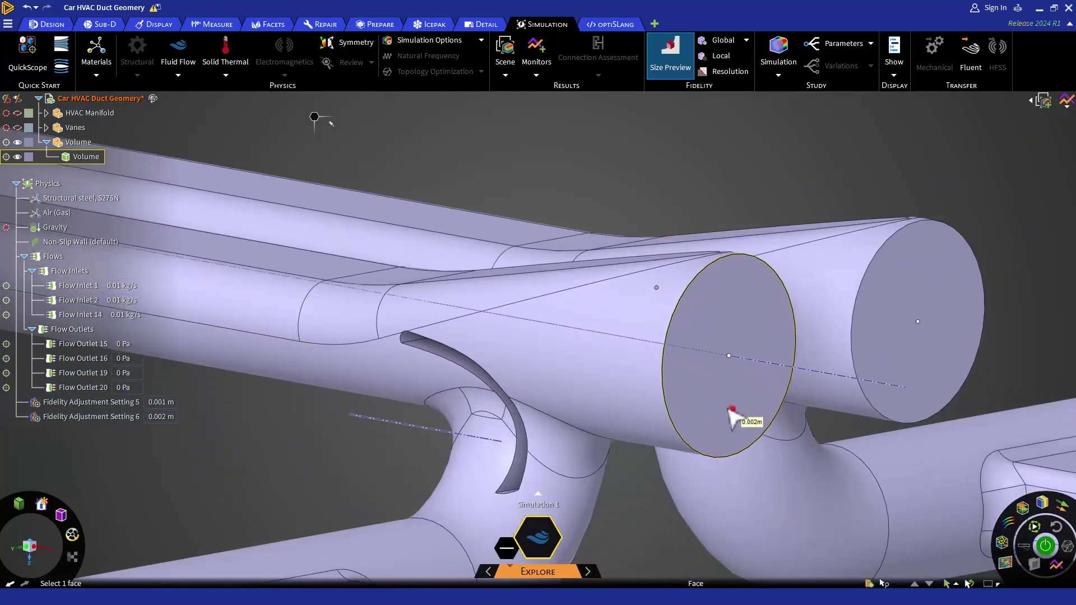
scroll(712, 415, up, 3)
scroll(705, 419, up, 1)
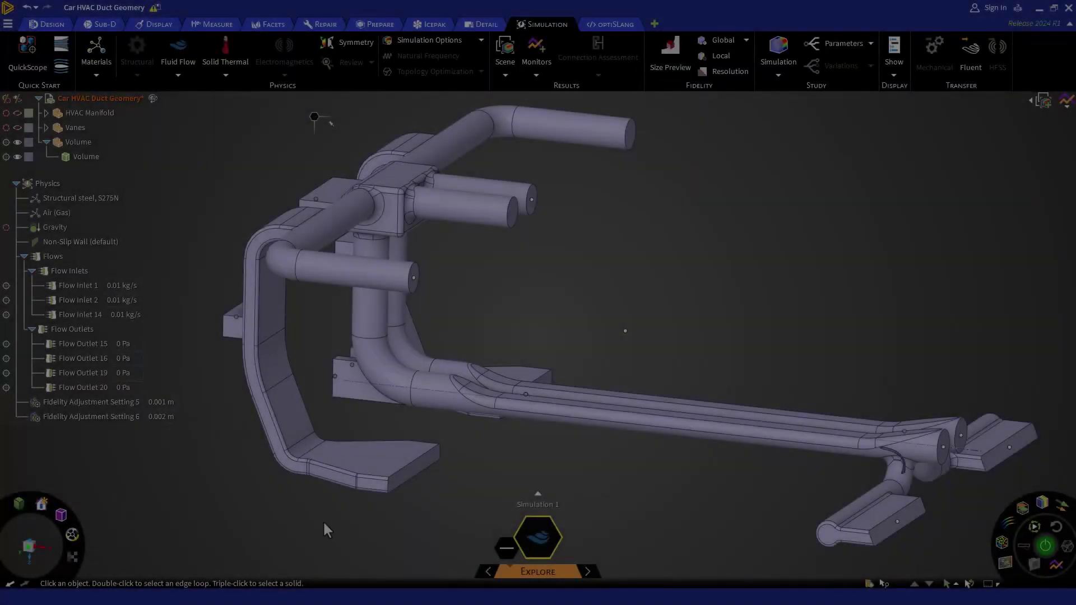
click(95, 417)
Step: Clear the Fidelity Adjustment Setting 6 highlight and solve the Explore flow simulation
click(98, 431)
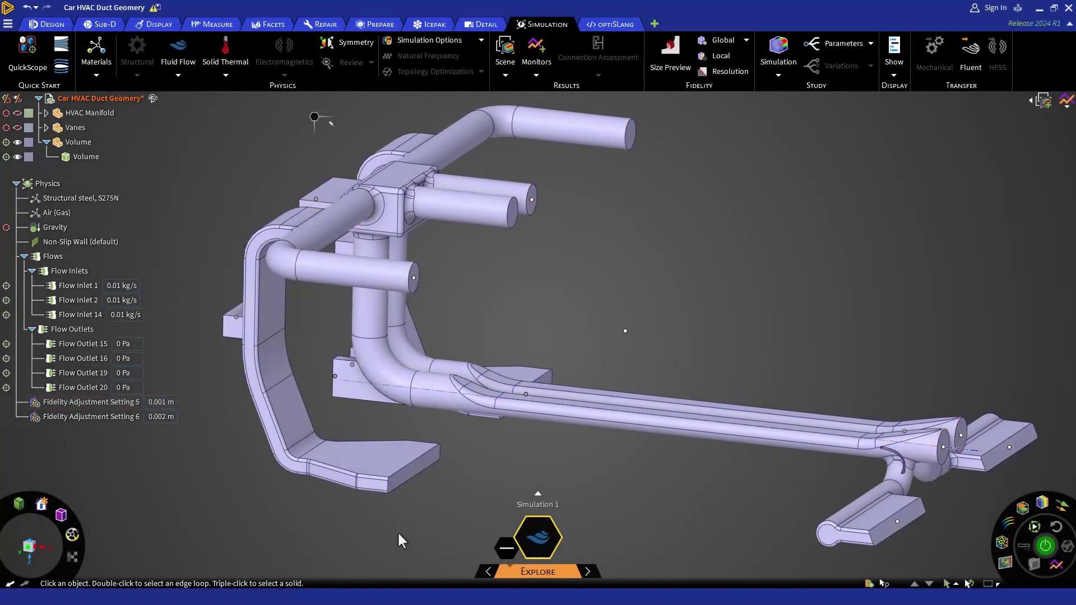
click(1045, 551)
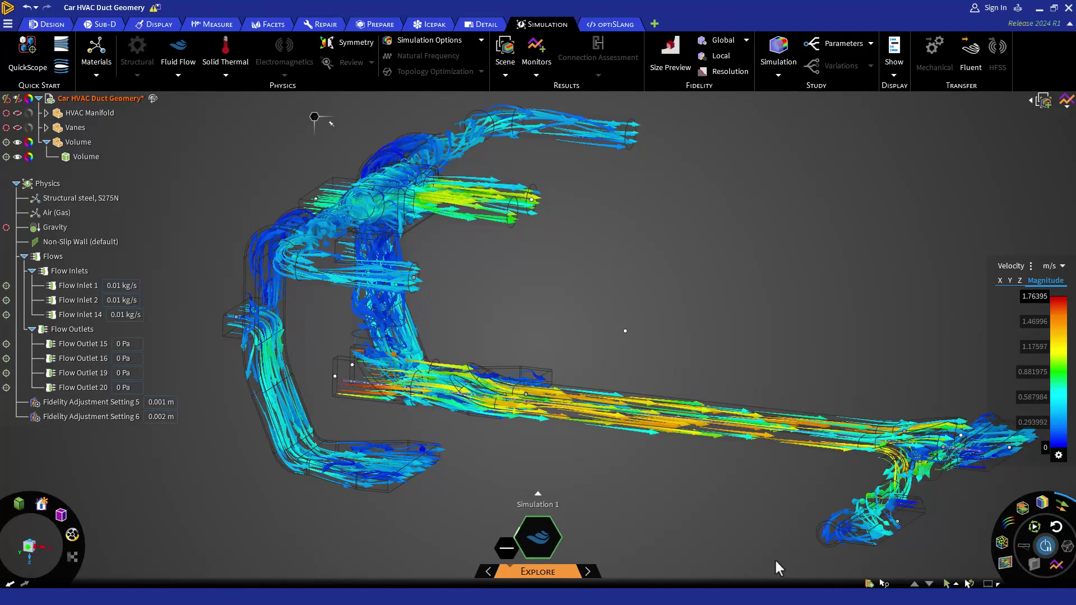
Step: Restore saved Scene 6, view from +Y, and slide the section plane left to the vane junction
click(1030, 101)
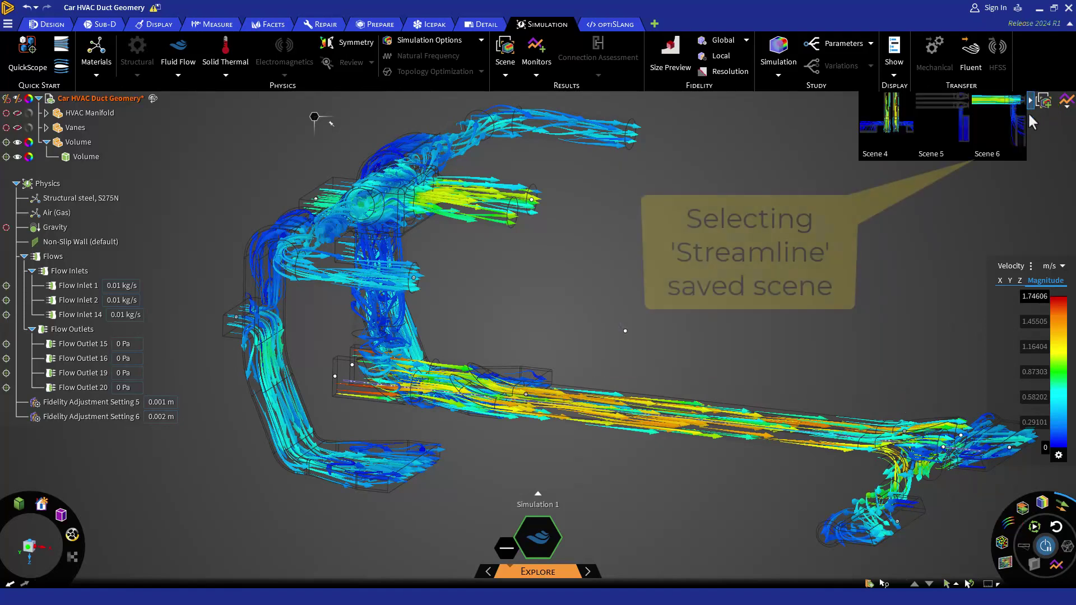
click(987, 137)
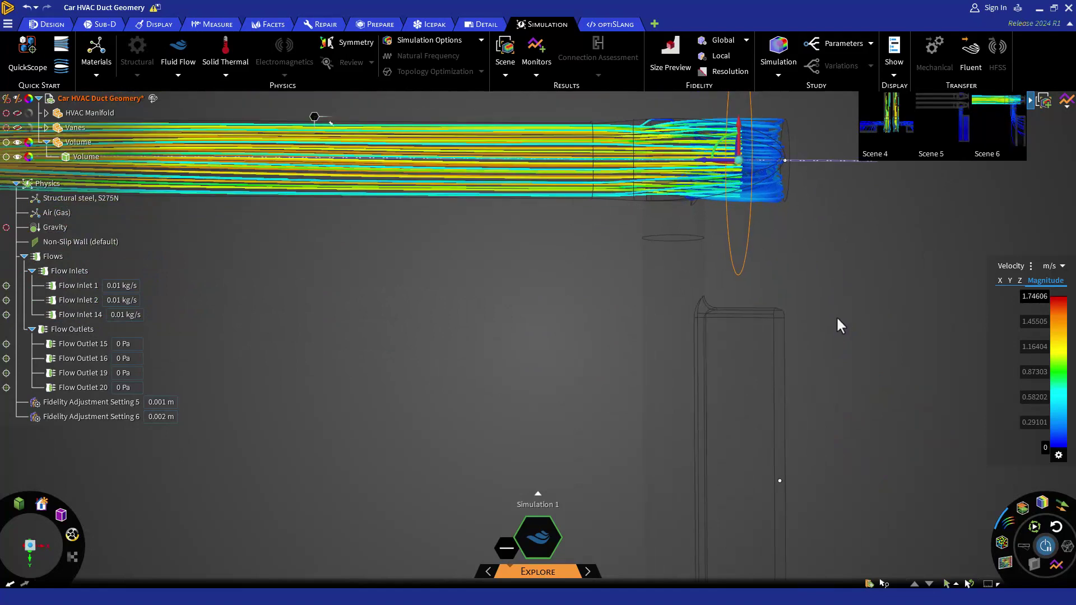
middle_drag(841, 380, 774, 447)
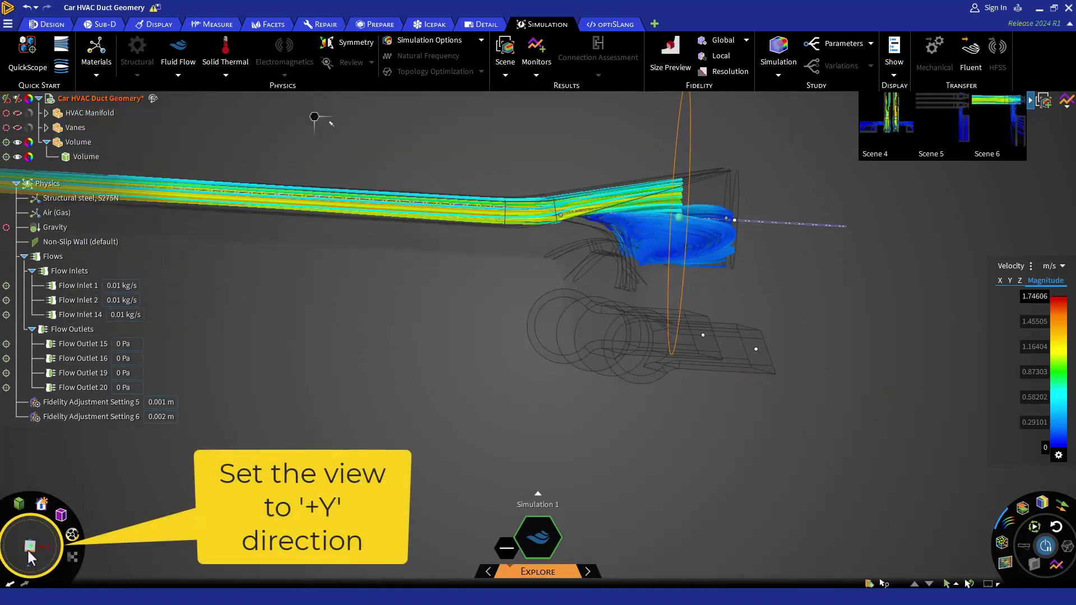
click(29, 548)
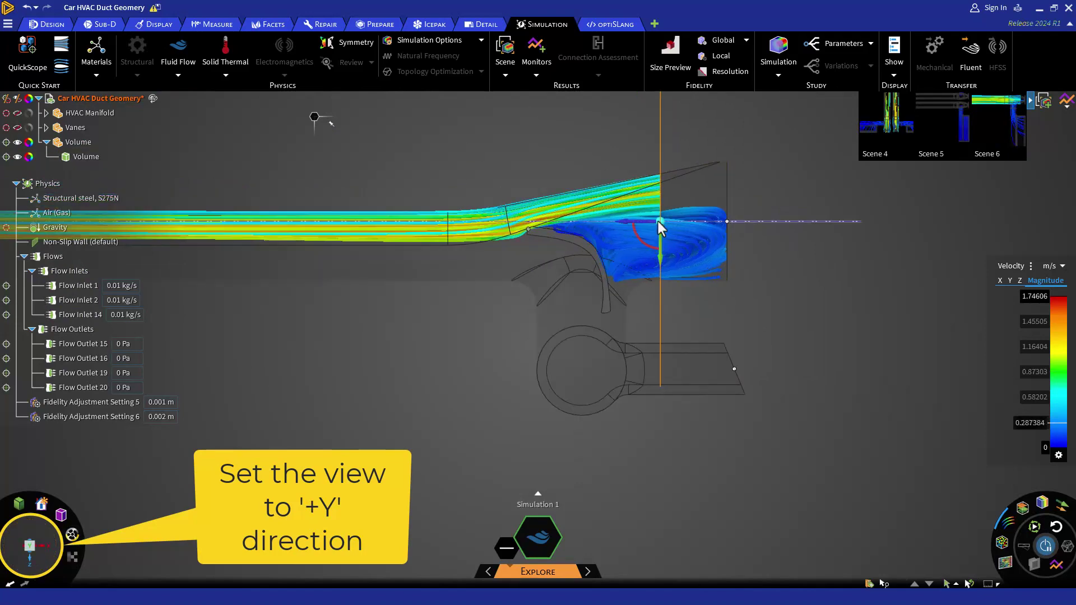
scroll(523, 235, up, 3)
drag(523, 236, 491, 231)
Step: Reverse streamlines to the plane's far side, nudge the plane further left, then load Scene 4 vectors
click(1008, 524)
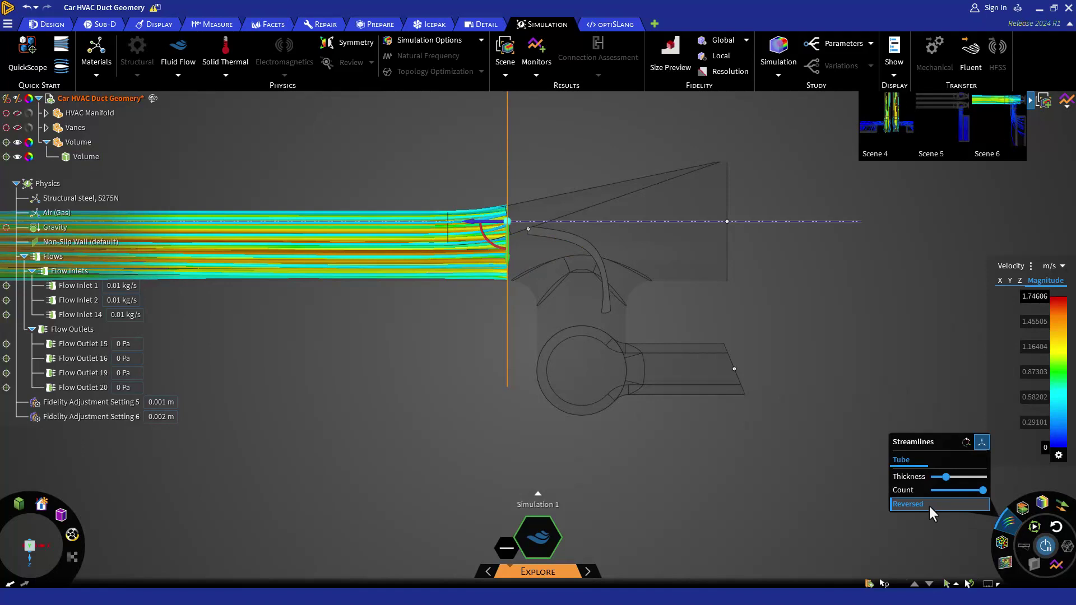
click(928, 503)
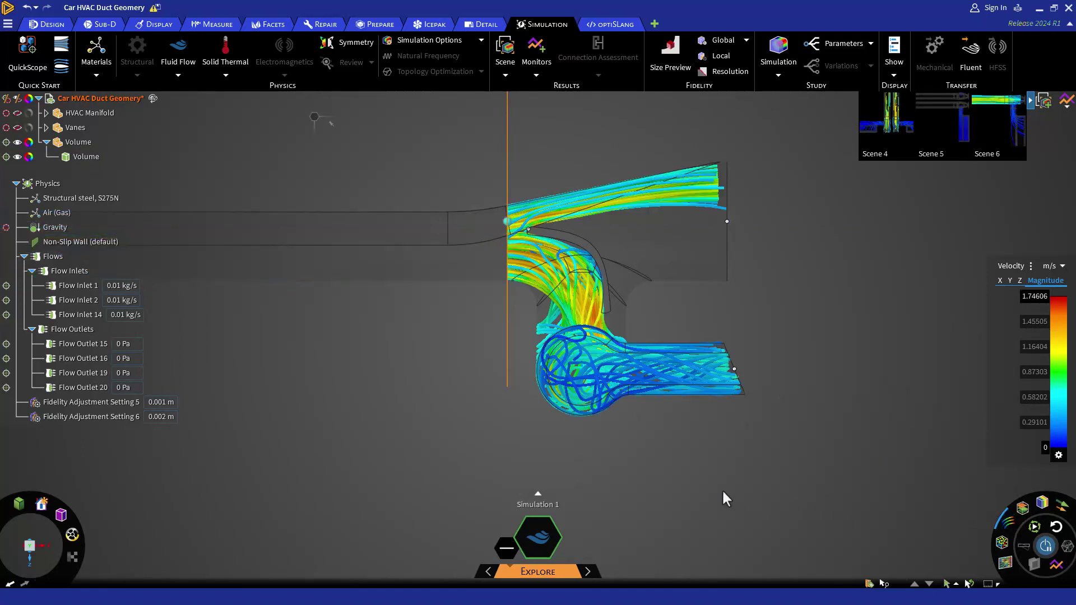
mouse_move(505, 223)
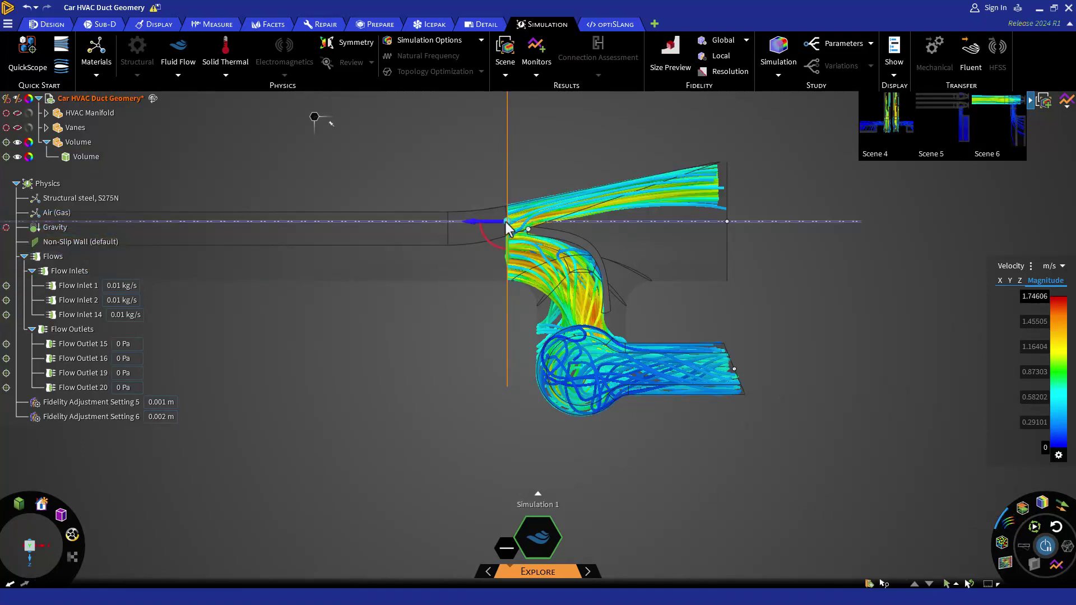
drag(505, 225, 442, 219)
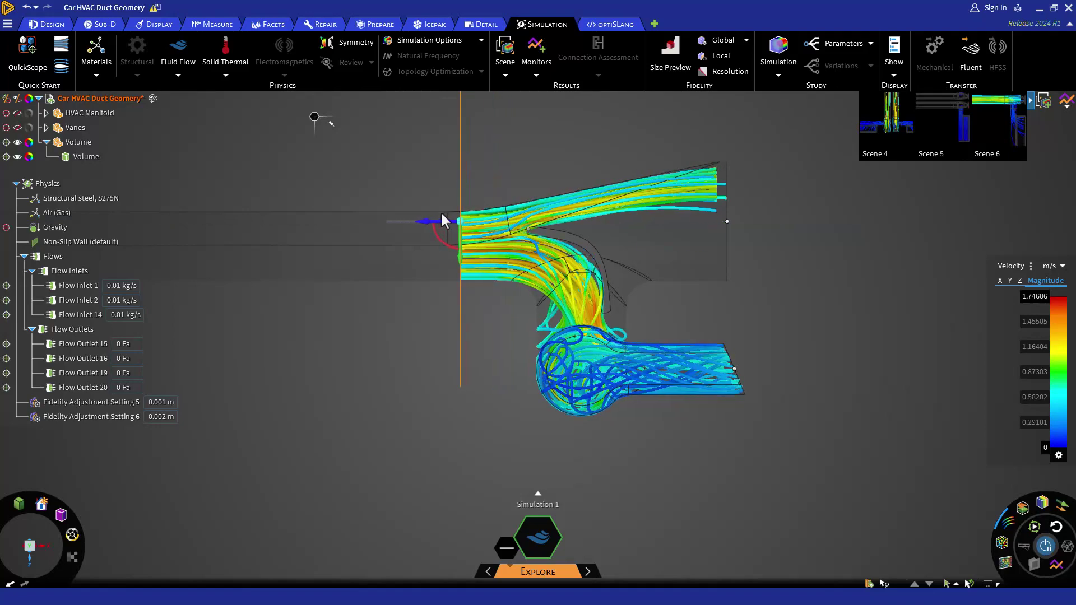
scroll(572, 161, up, 1)
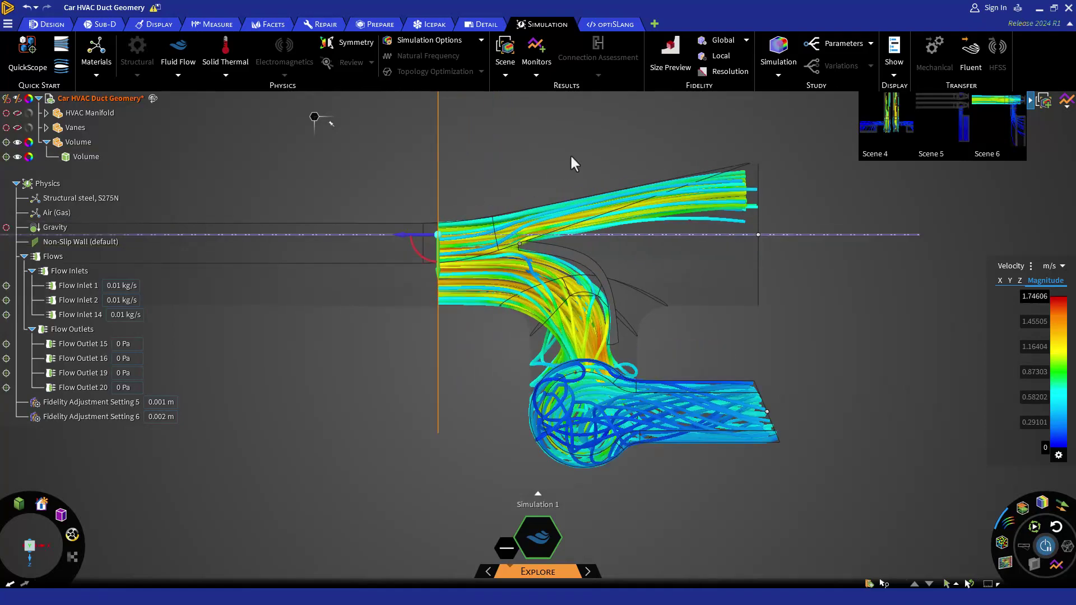
middle_drag(572, 157, 753, 343)
click(884, 129)
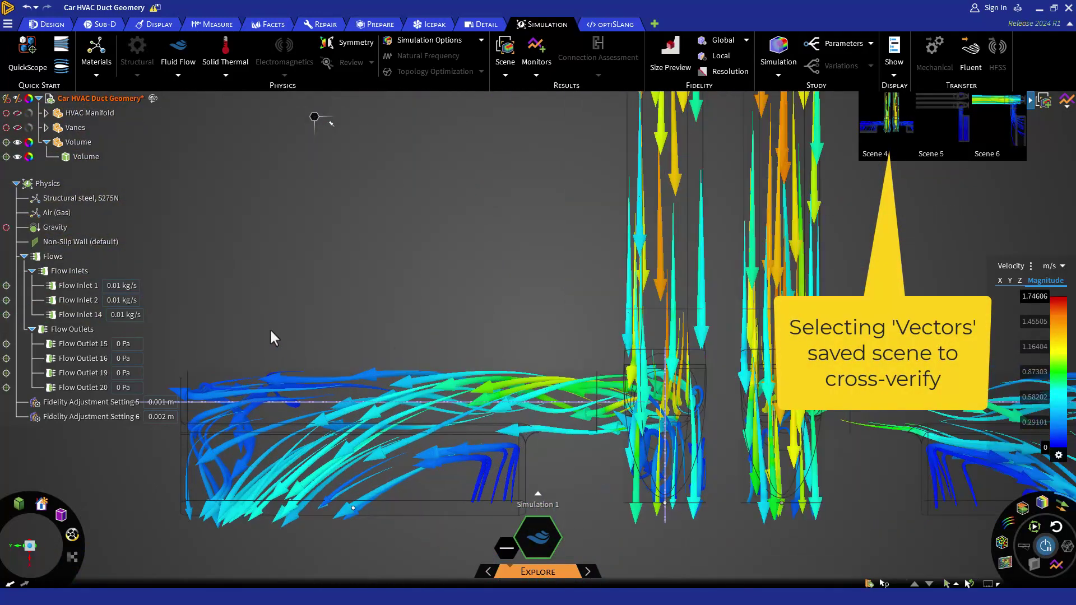
Step: Chart the Mass Flow Upper Front, Upper Back, Lower Front and Lower Back monitors from the Monitors list
click(1030, 101)
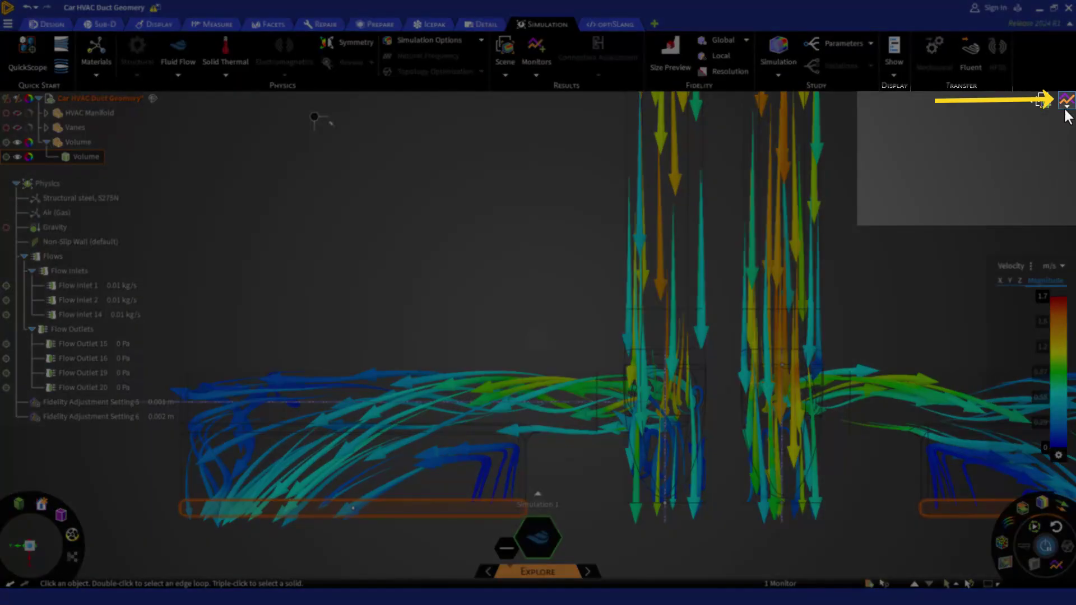
click(1065, 101)
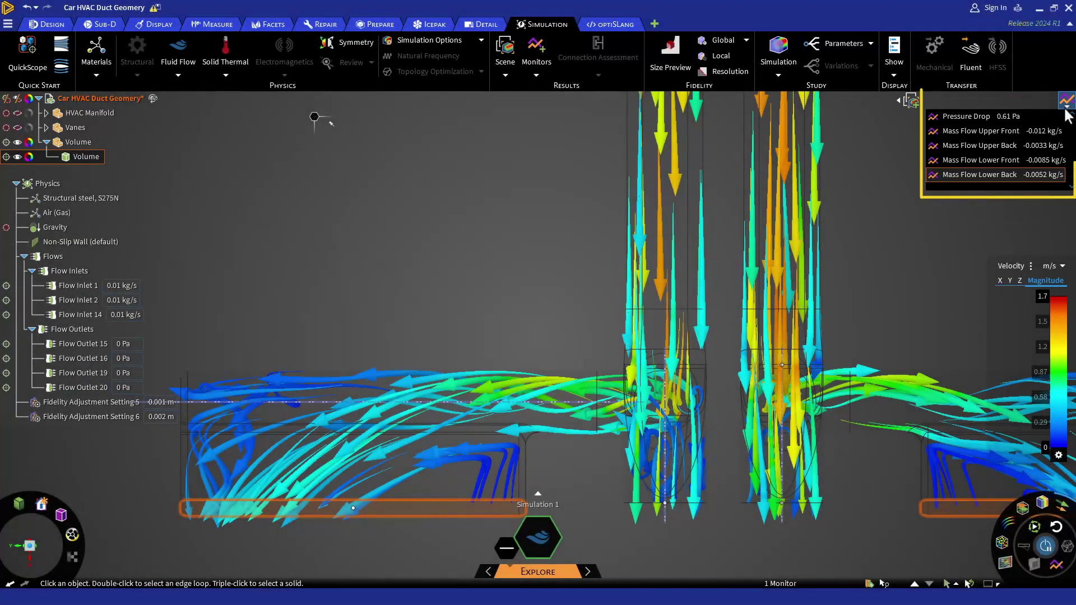
click(1026, 132)
click(1017, 145)
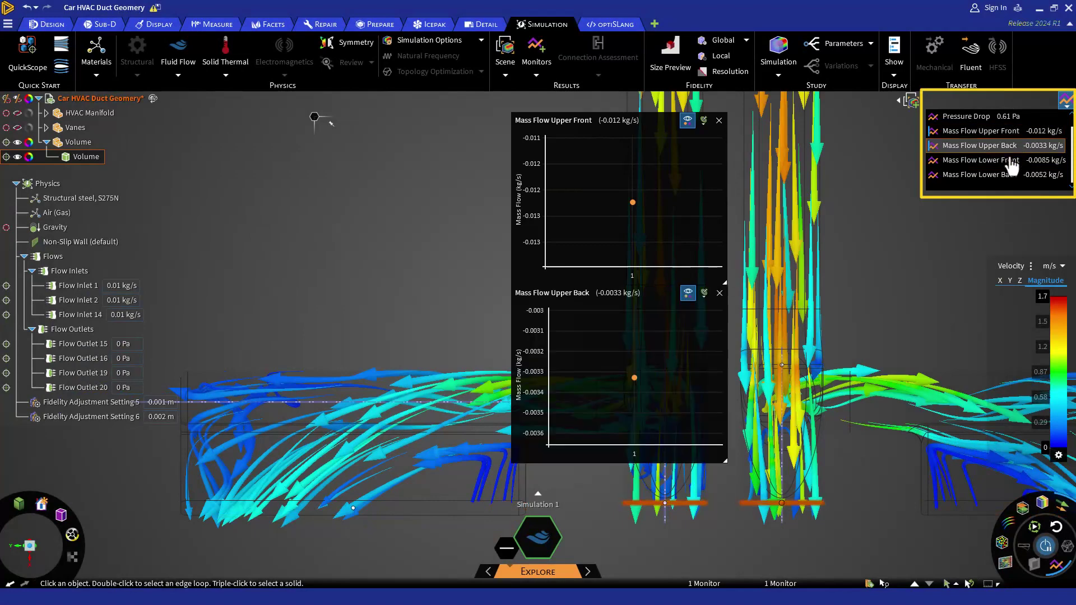
click(1010, 162)
click(1002, 176)
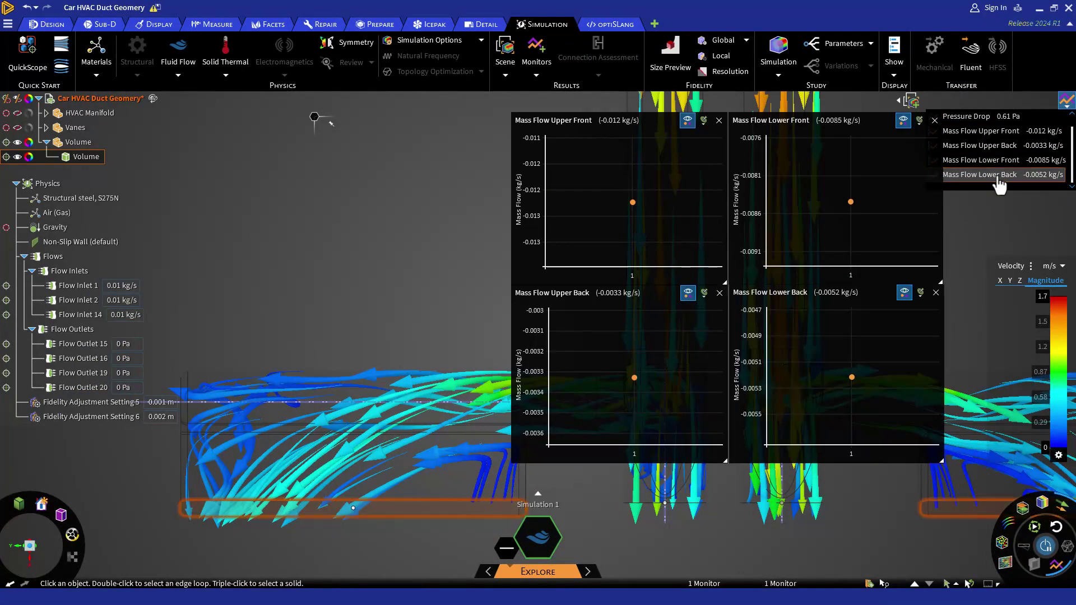
click(871, 531)
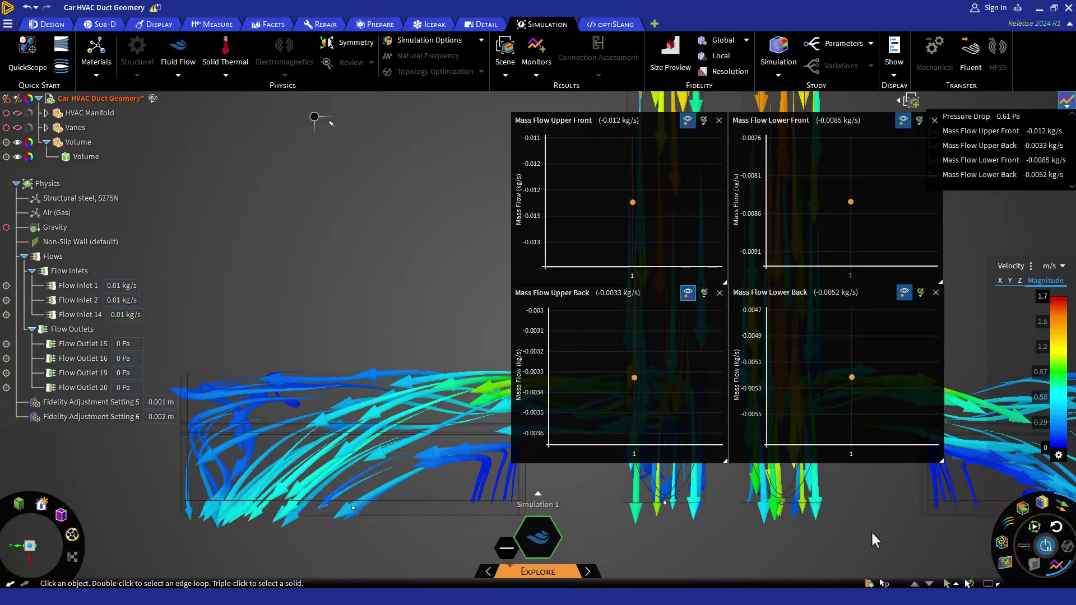